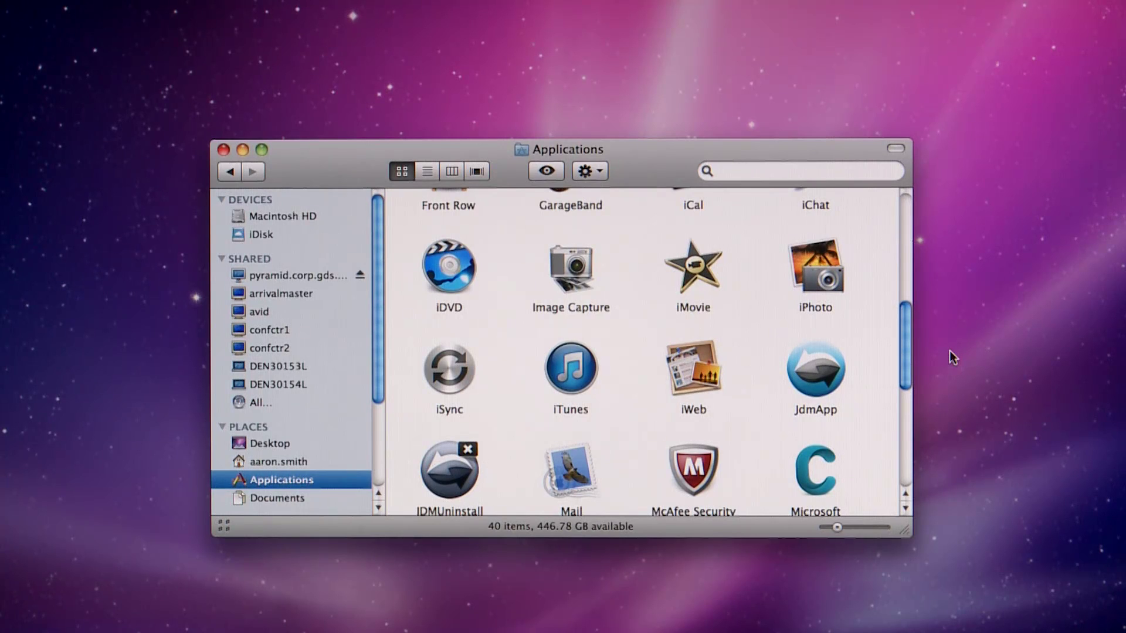
Step: Launch JdmApp from the Applications folder to reach the JDM sign-in screen
double_click(825, 377)
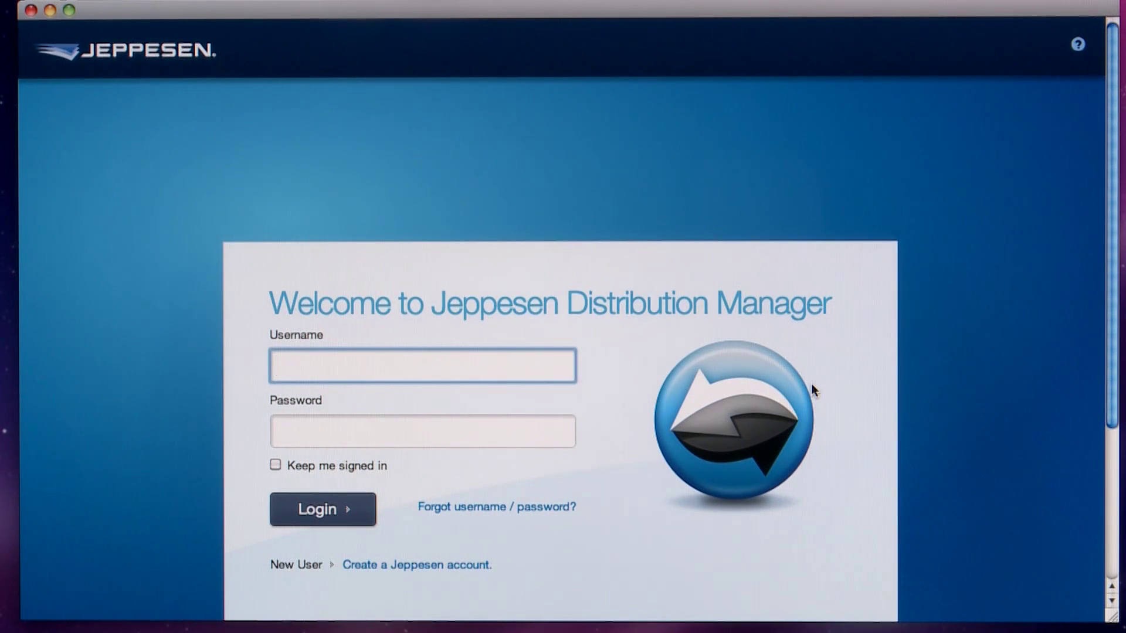
type("jsumtest")
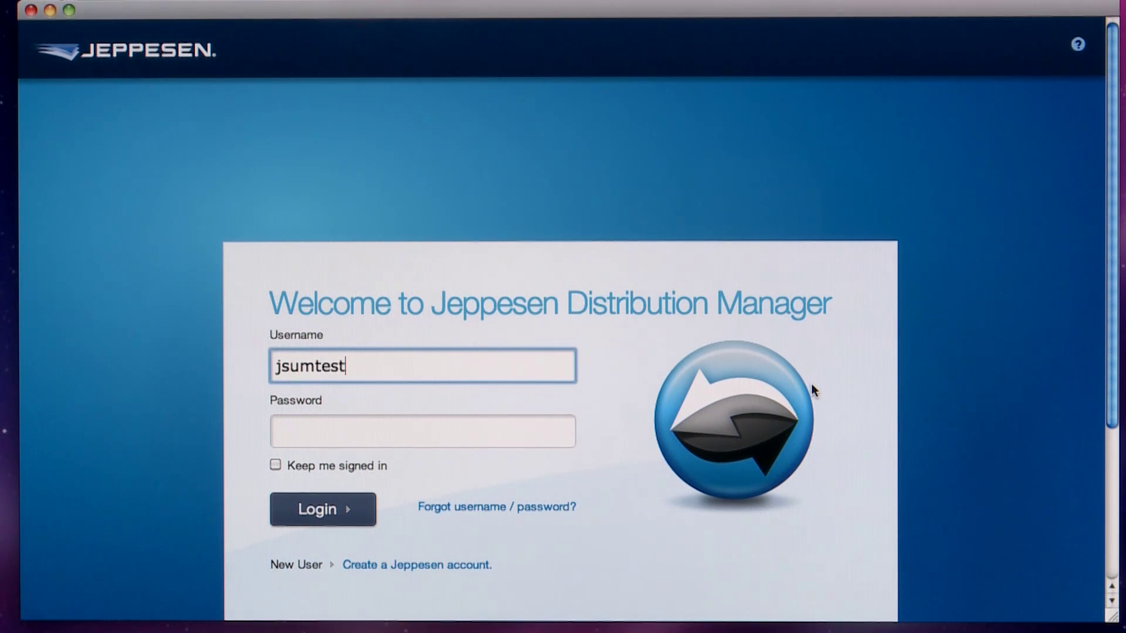
type("6")
Step: Sign in with the entered username and password to reach the subscriptions dashboard
key("Tab")
type("•")
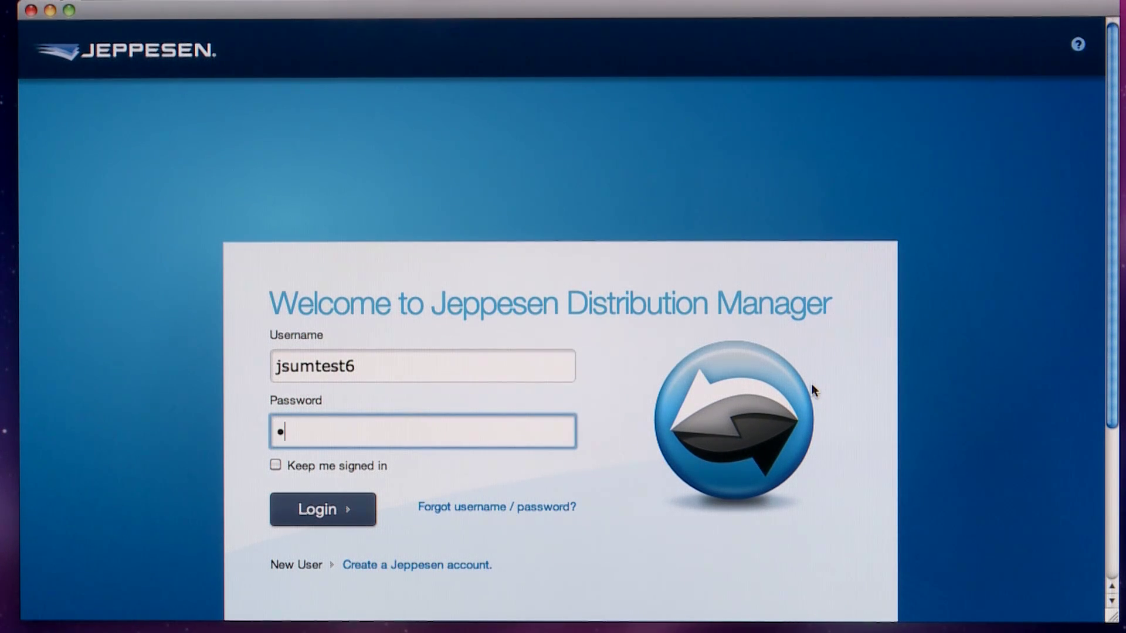
type("•••••••")
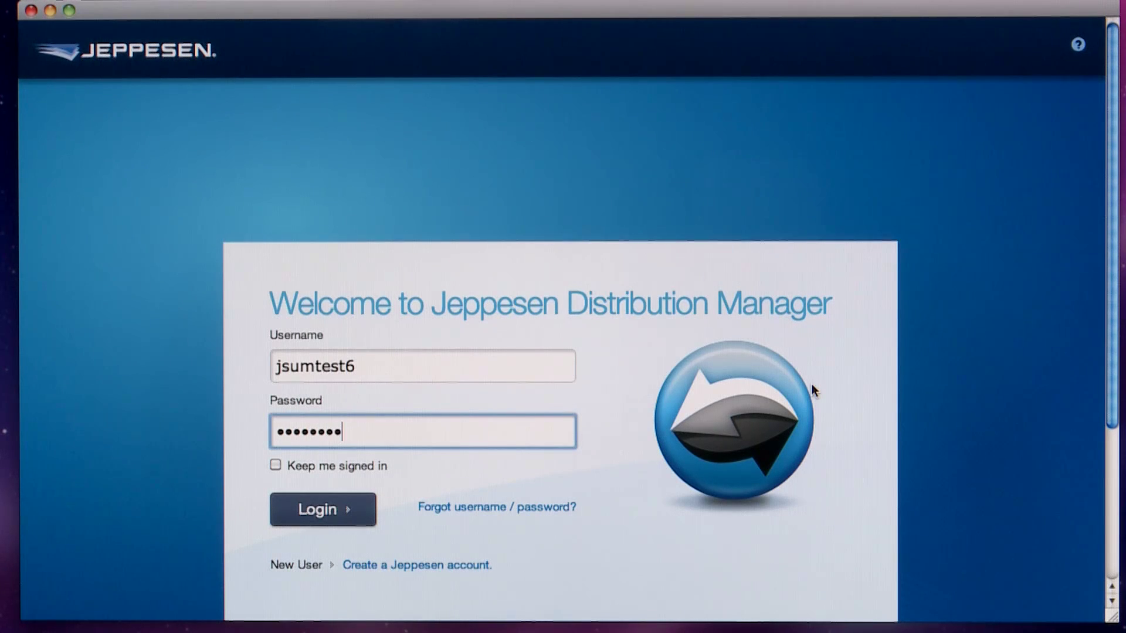
type("•")
left_click(324, 514)
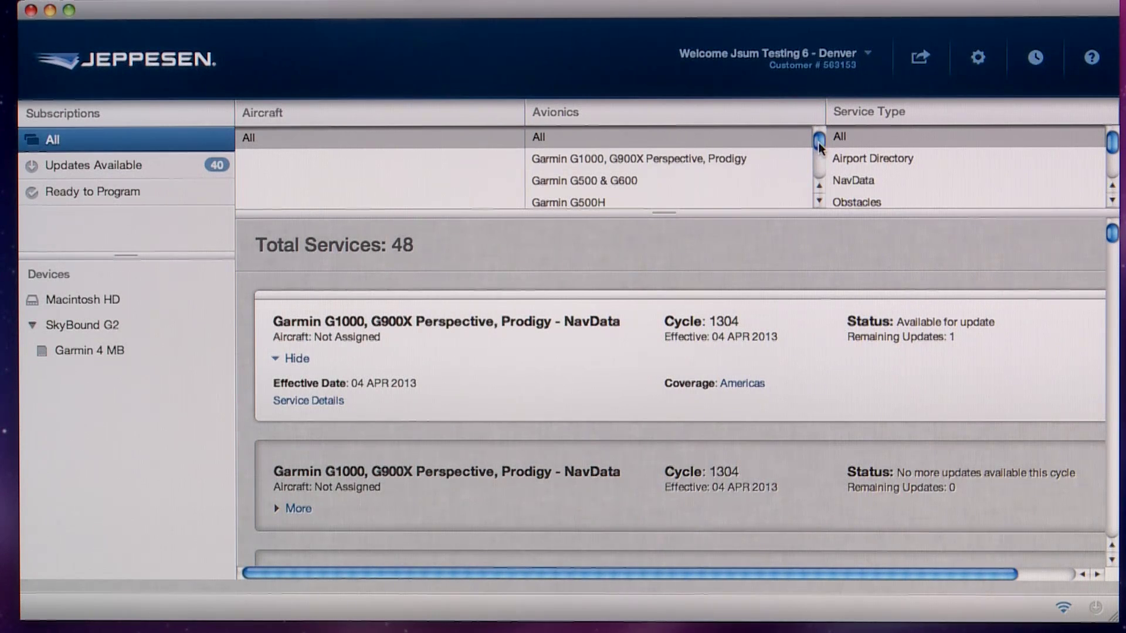
left_click_drag(820, 143, 822, 155)
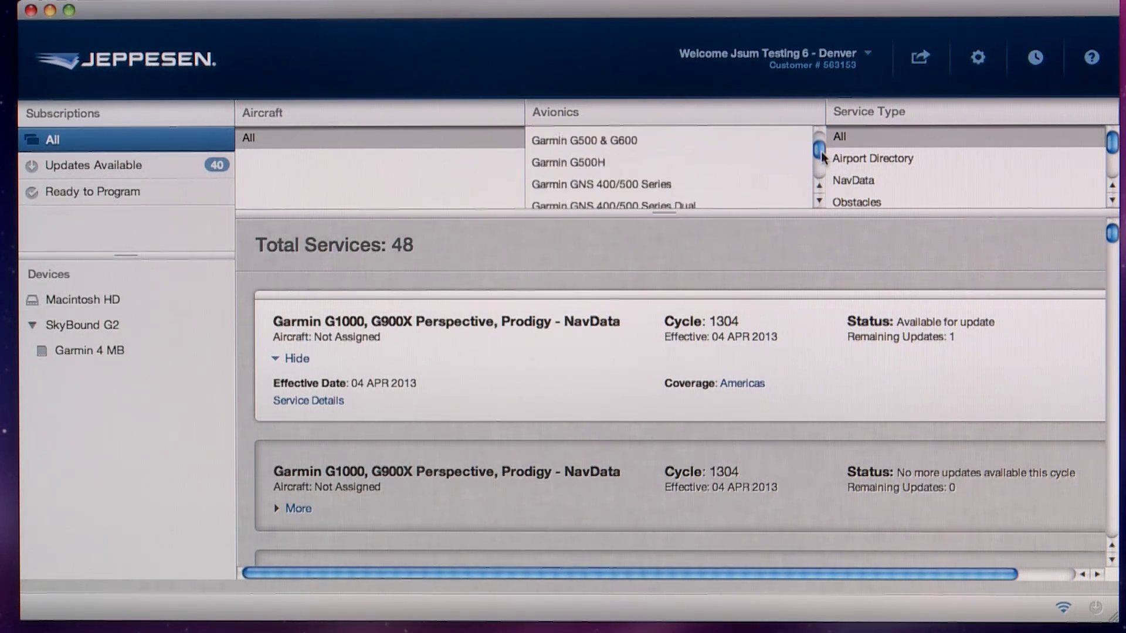
Step: Filter services to Garmin GNS 400/500 Series and expand the NavData service's US & Latin America details
left_click(667, 179)
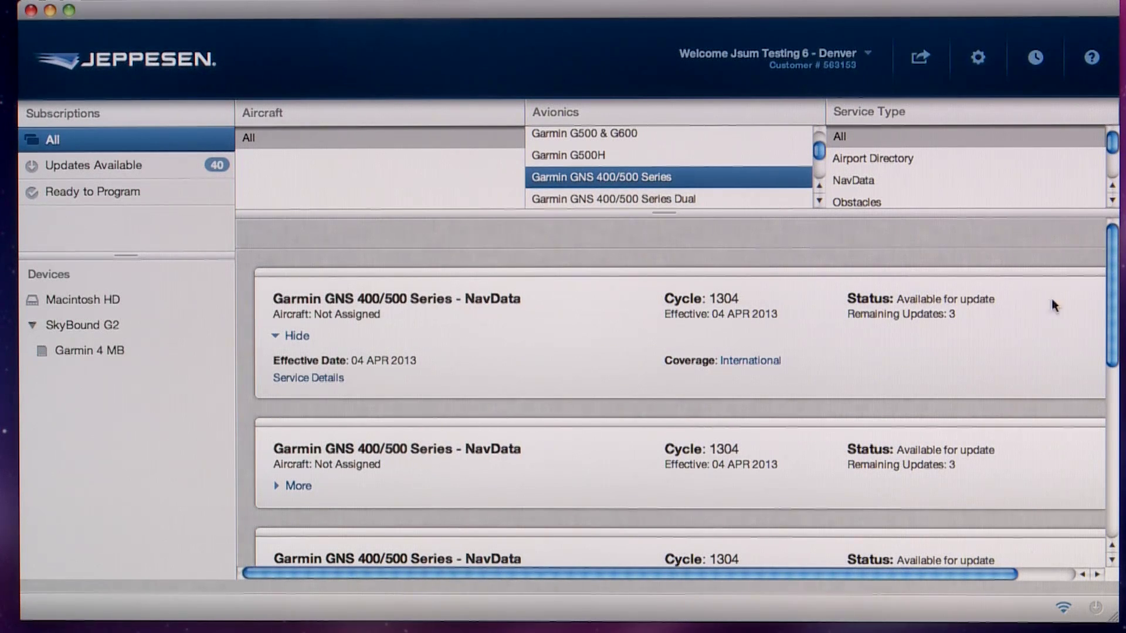
mouse_move(1110, 307)
left_mouse_down()
mouse_move(1110, 405)
mouse_move(1103, 395)
left_mouse_up()
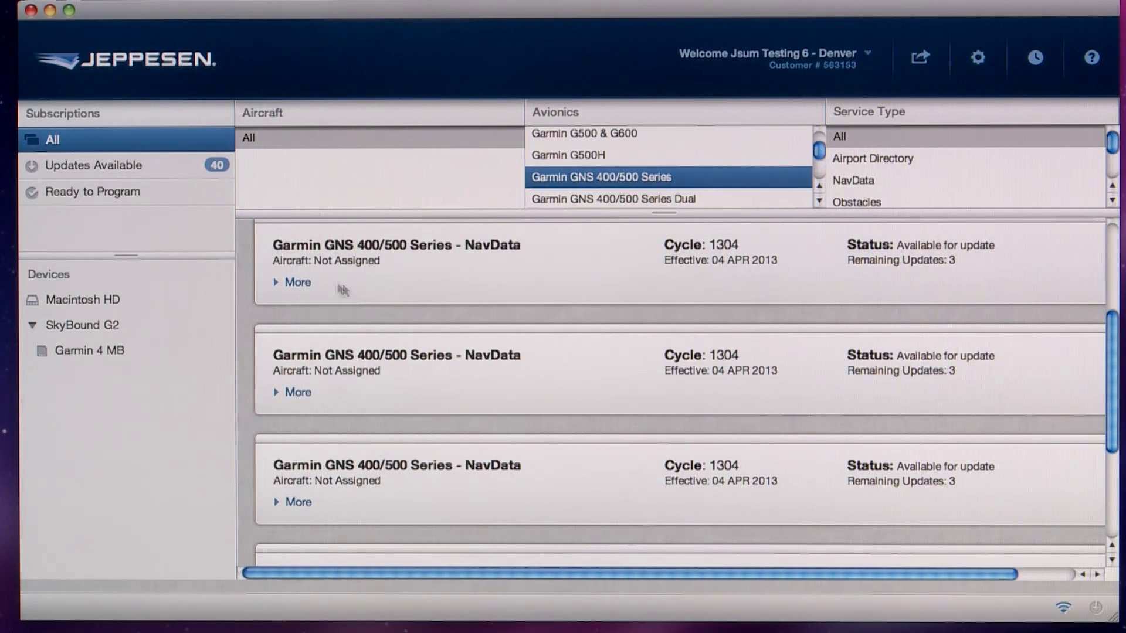
left_click(300, 281)
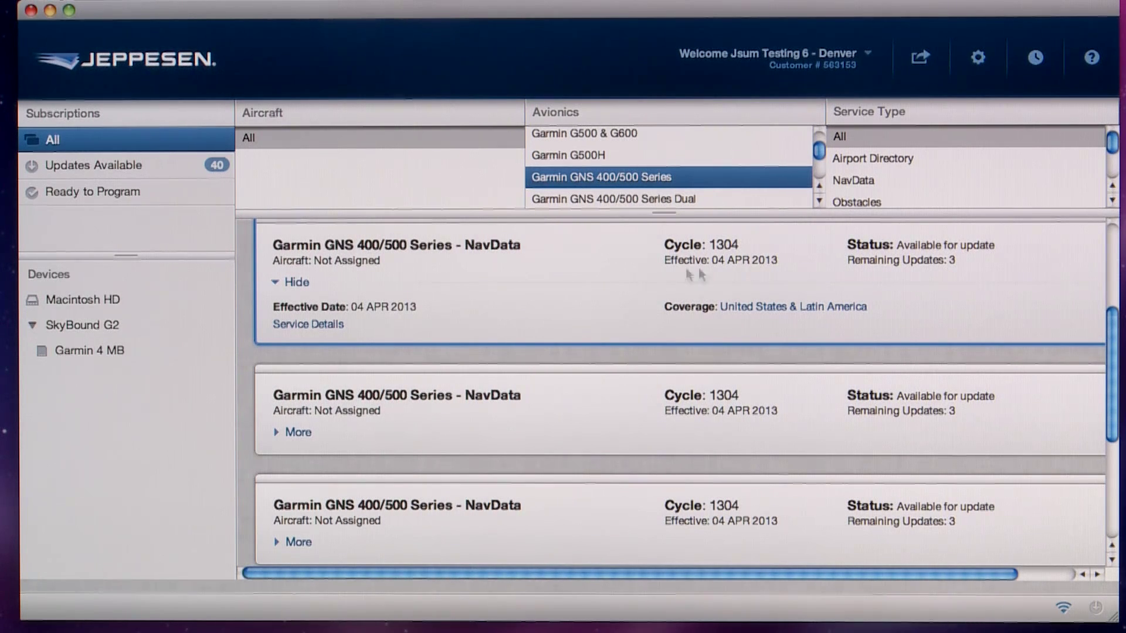
Step: Drop the GNS 400/500 NavData service onto the Garmin 4 MB card to start programming
left_click_drag(562, 290, 80, 348)
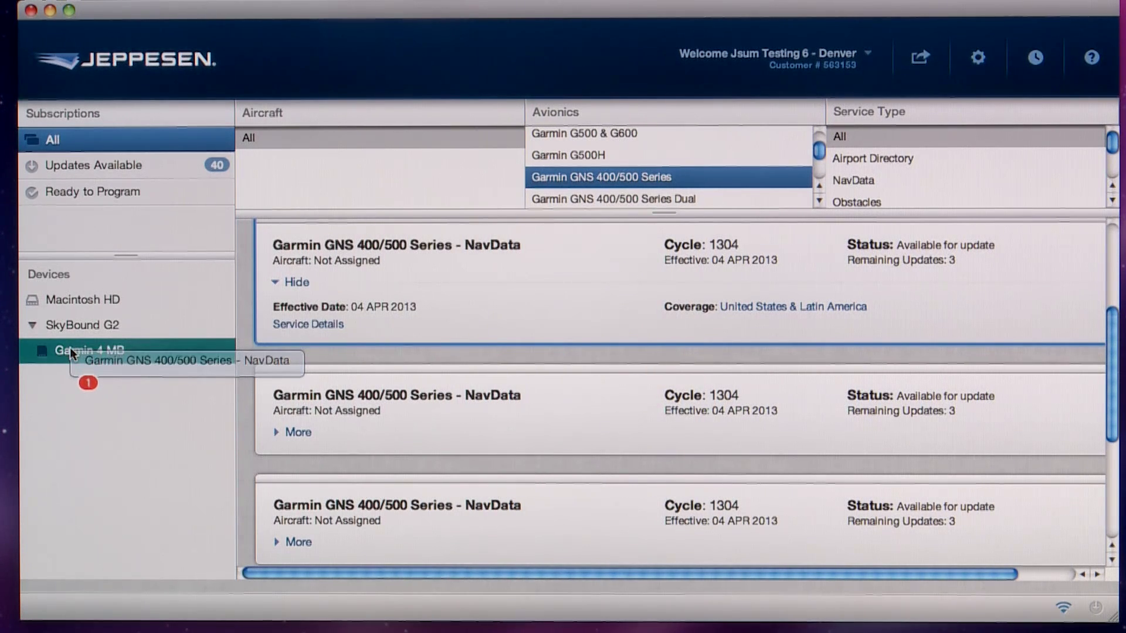
left_click_drag(80, 341, 69, 347)
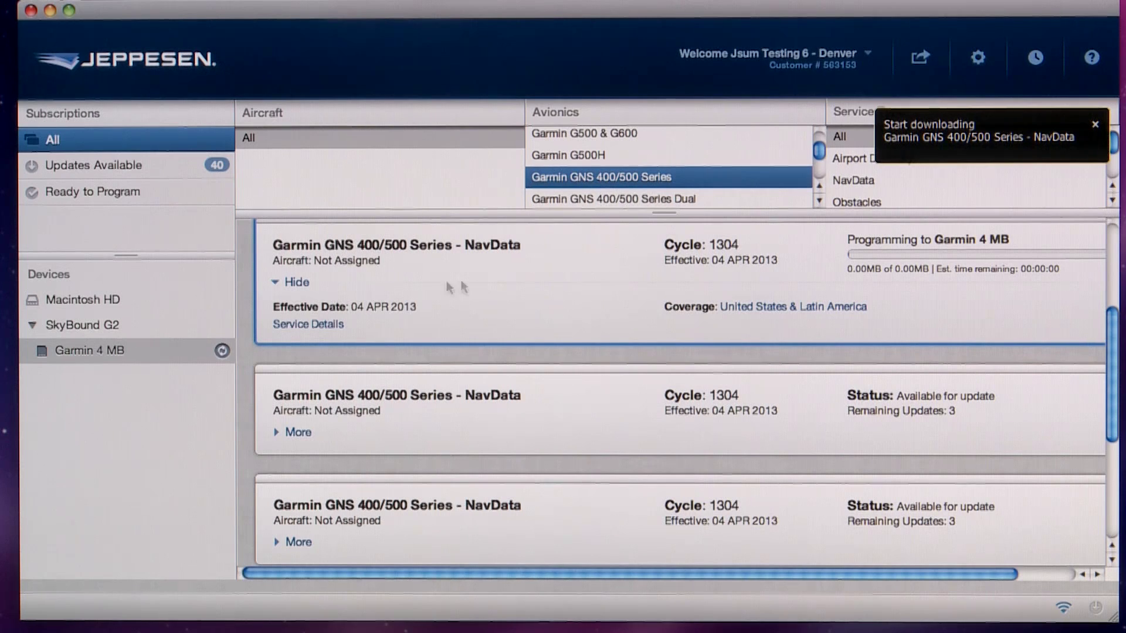